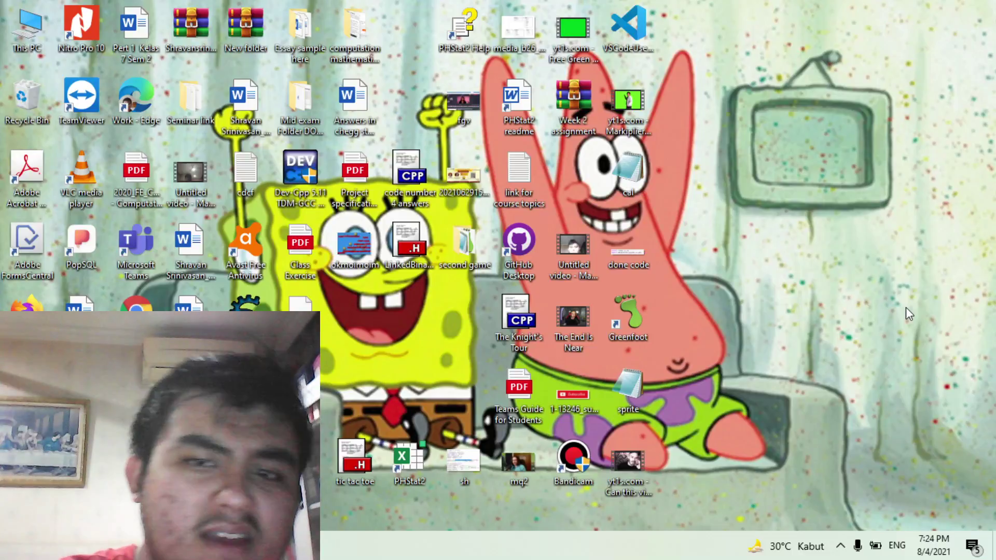
Step: Launch the Run app from Windows search to open the %temp% folder
{"action": "key", "text": "super+x"}
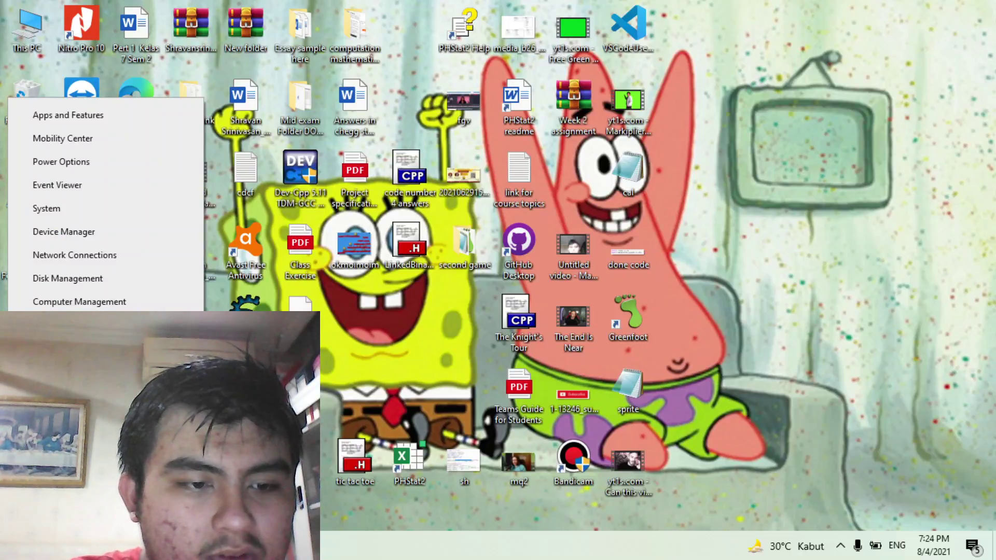
{"action": "key", "text": "Escape"}
{"action": "key", "text": "super+x"}
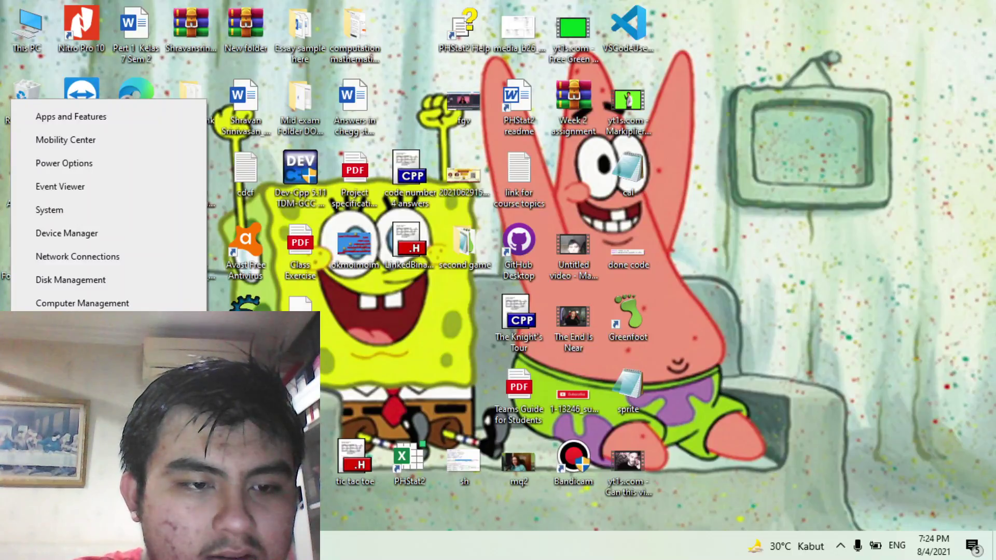
{"action": "key", "text": "super+s"}
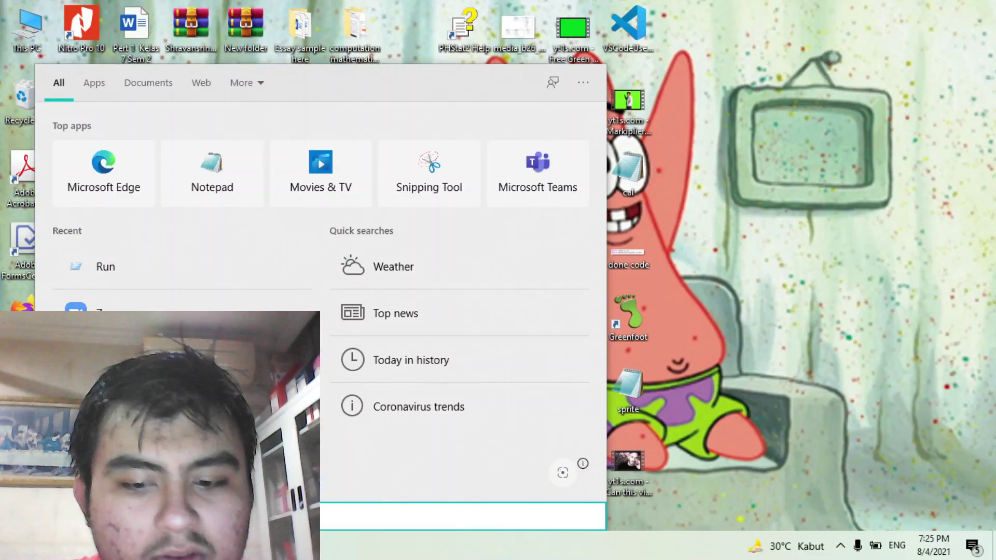
{"action": "type", "text": "run"}
{"action": "left_click", "coordinate": [113, 141]}
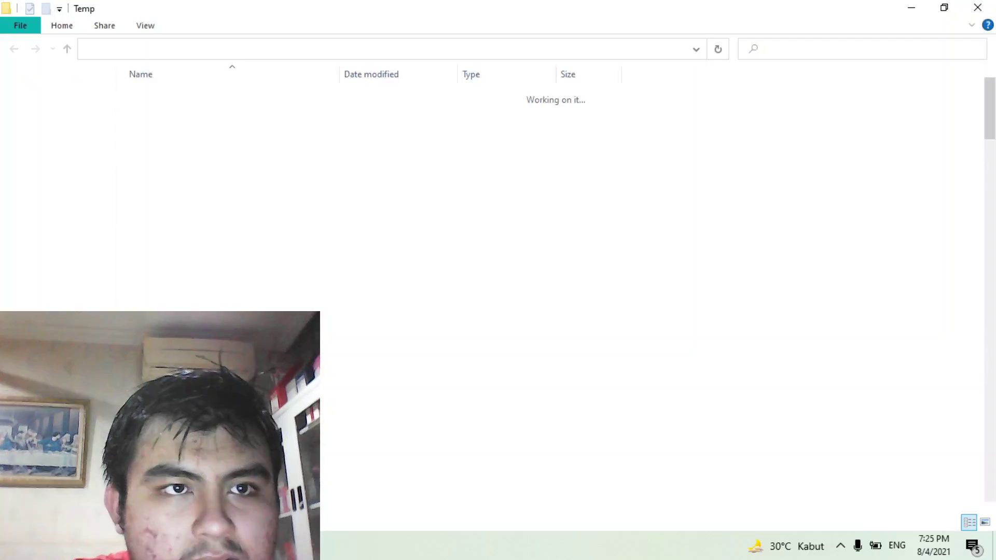
Step: Select all items in the user's Temp folder and delete them, retrying the in-use file
{"action": "left_click_drag", "start_coordinate": [989, 115], "coordinate": [993, 483]}
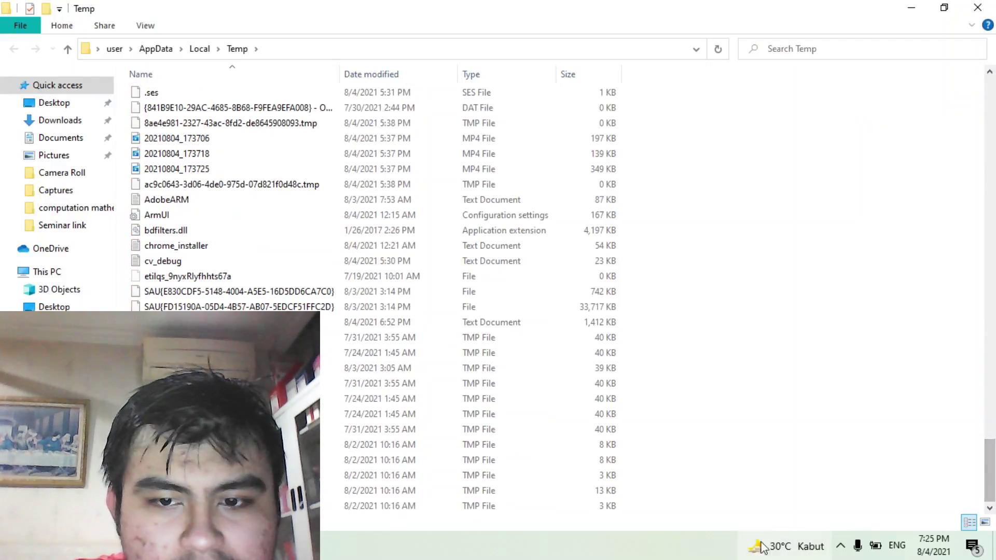
{"action": "left_click_drag", "start_coordinate": [619, 494], "coordinate": [297, 7]}
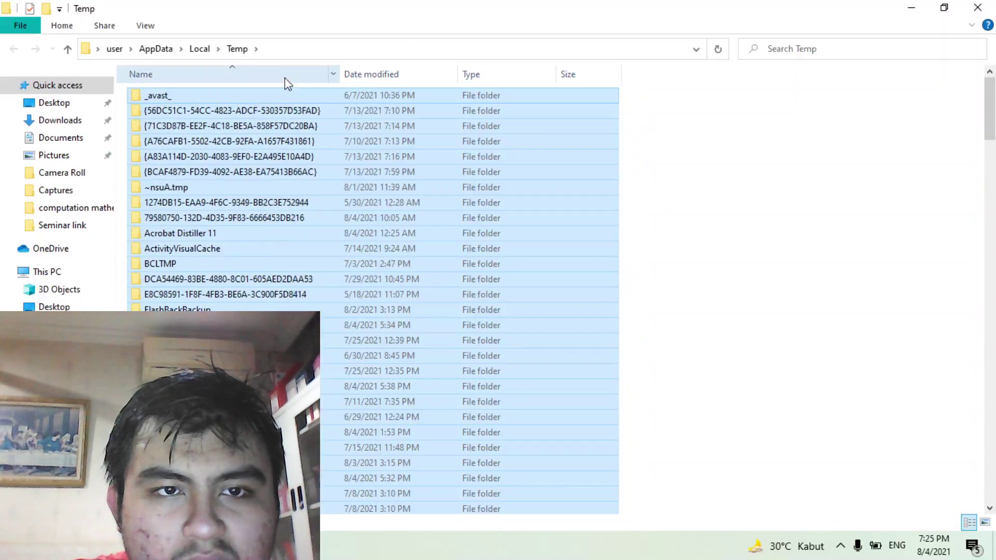
{"action": "right_click", "coordinate": [277, 111]}
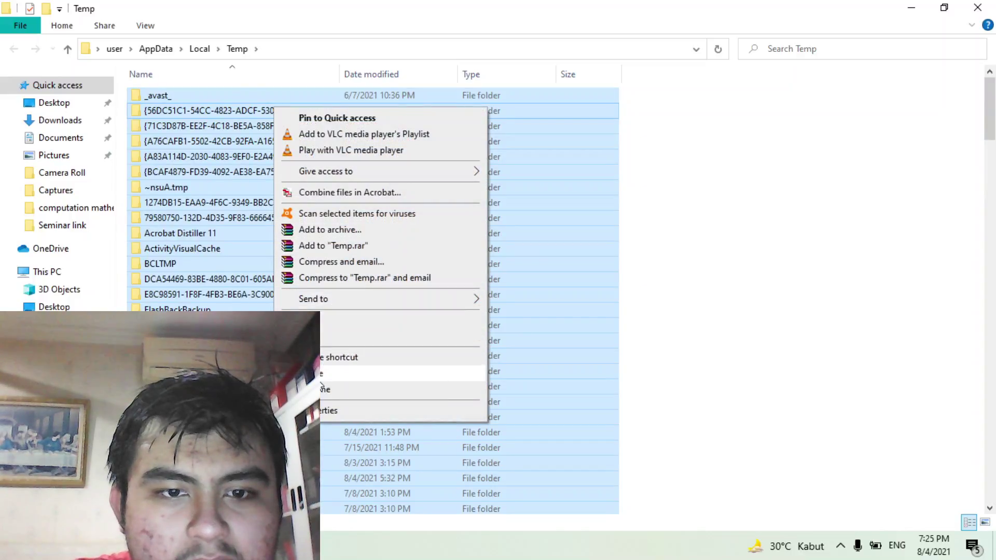
{"action": "left_click", "coordinate": [323, 373]}
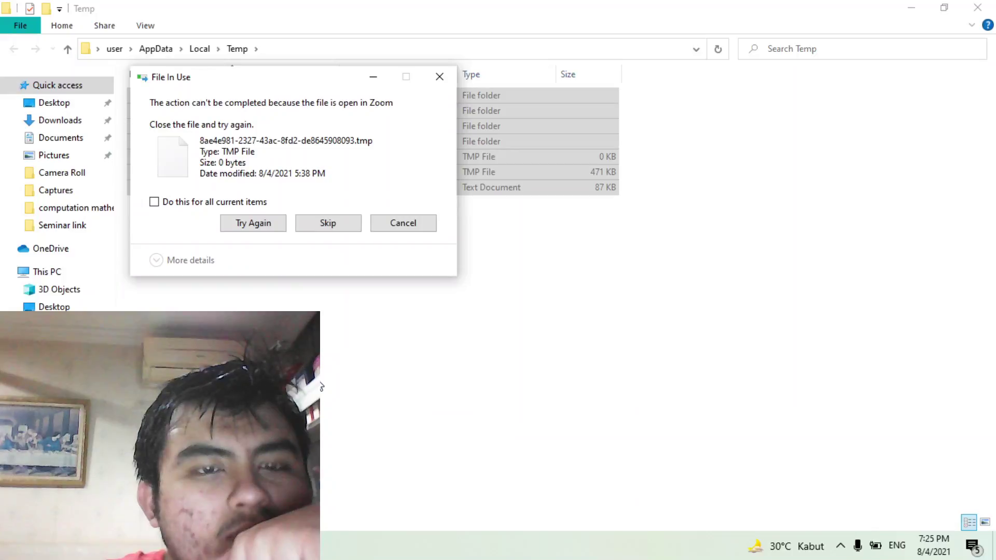
{"action": "left_click", "coordinate": [273, 224]}
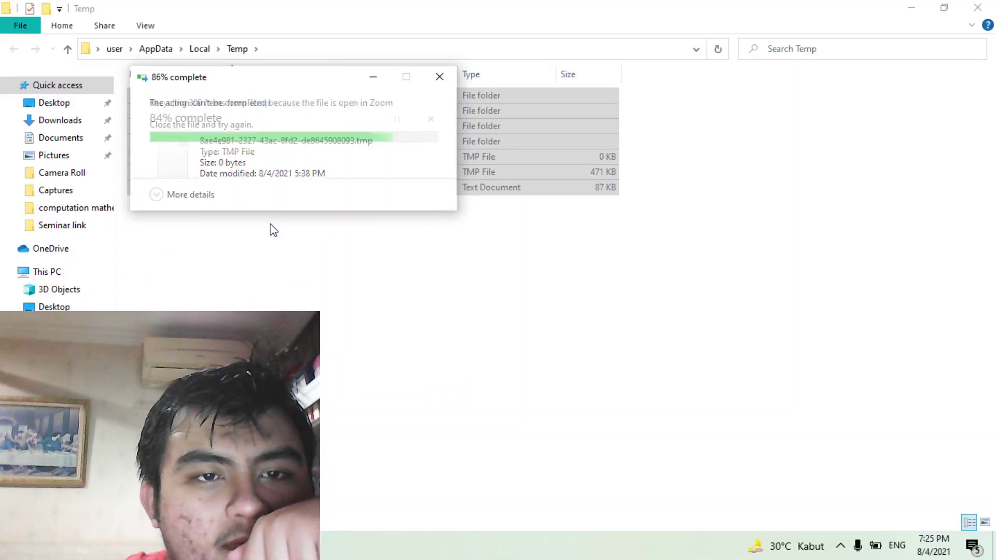
{"action": "left_click", "coordinate": [273, 228]}
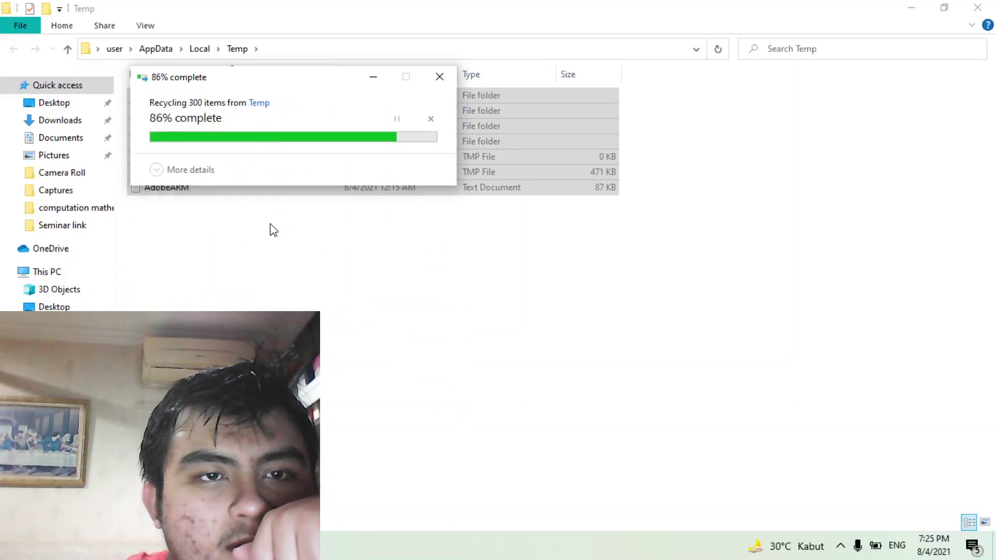
{"action": "left_click", "coordinate": [404, 223]}
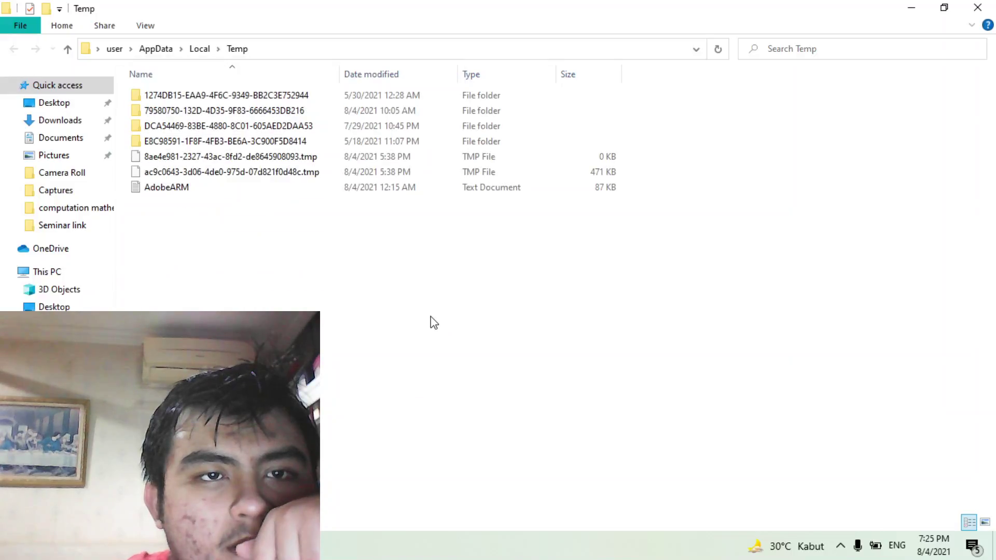
Step: Delete the seven remaining Temp items, cancelling for the files still in use
{"action": "left_click_drag", "start_coordinate": [295, 232], "coordinate": [224, 90]}
{"action": "right_click", "coordinate": [225, 91]}
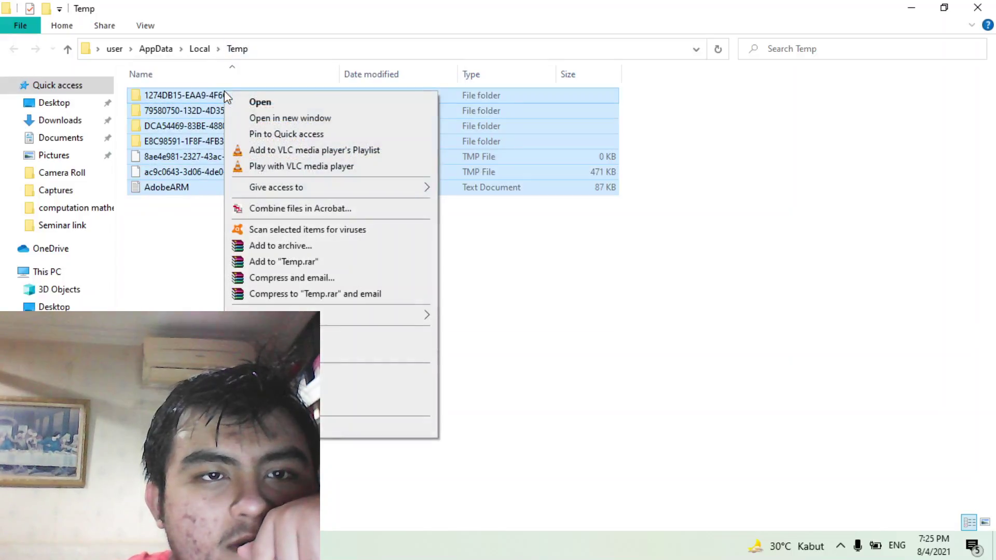
{"action": "left_click", "coordinate": [311, 389]}
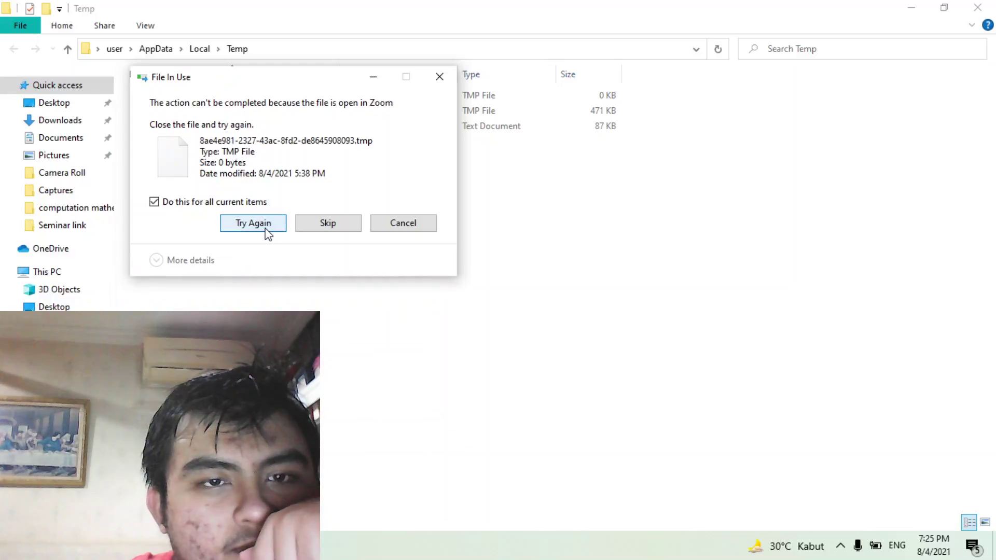
{"action": "left_click", "coordinate": [268, 234]}
{"action": "left_click", "coordinate": [436, 83]}
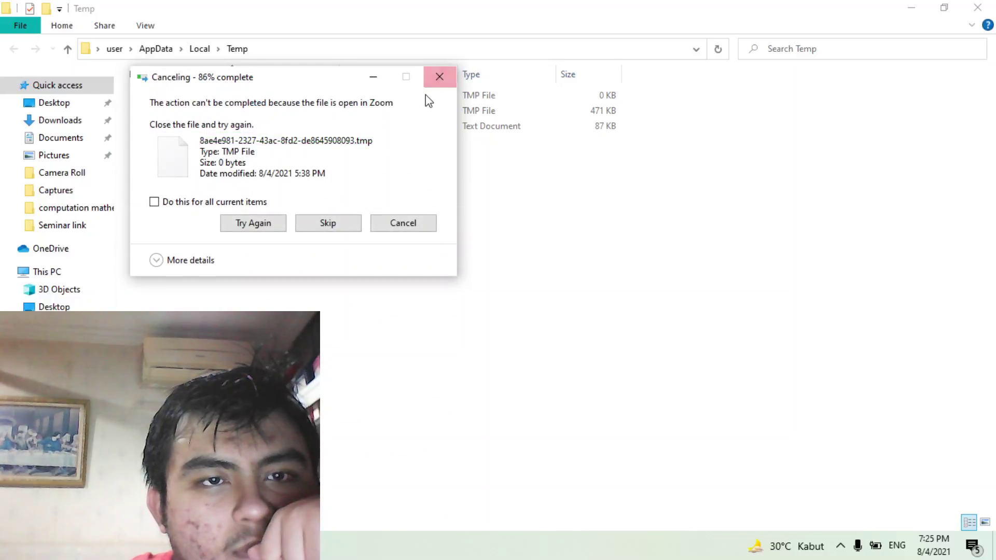
{"action": "left_click", "coordinate": [431, 83]}
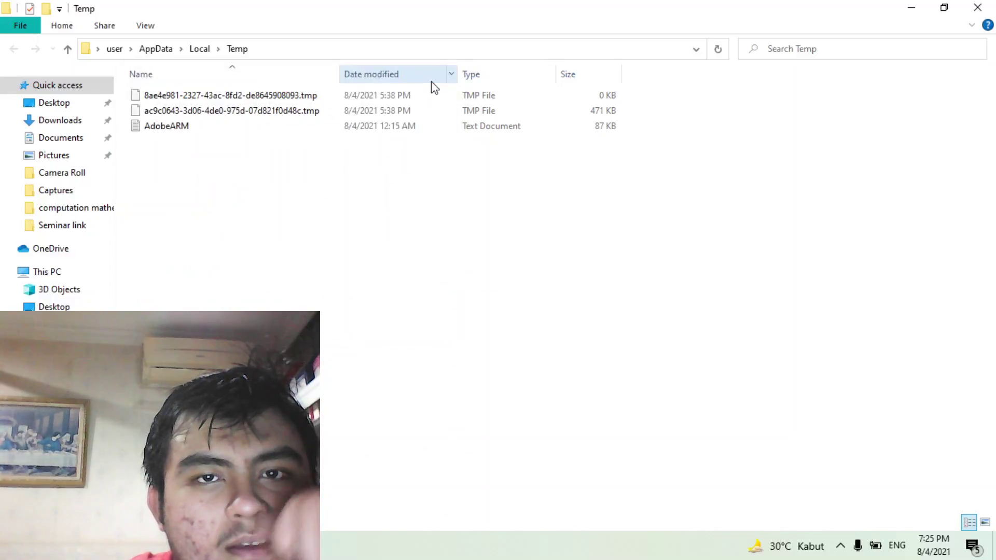
Step: Close the user Temp window and open C:\Windows\Temp through Run
{"action": "left_click", "coordinate": [979, 10]}
{"action": "key", "text": "super+x"}
{"action": "key", "text": "Escape"}
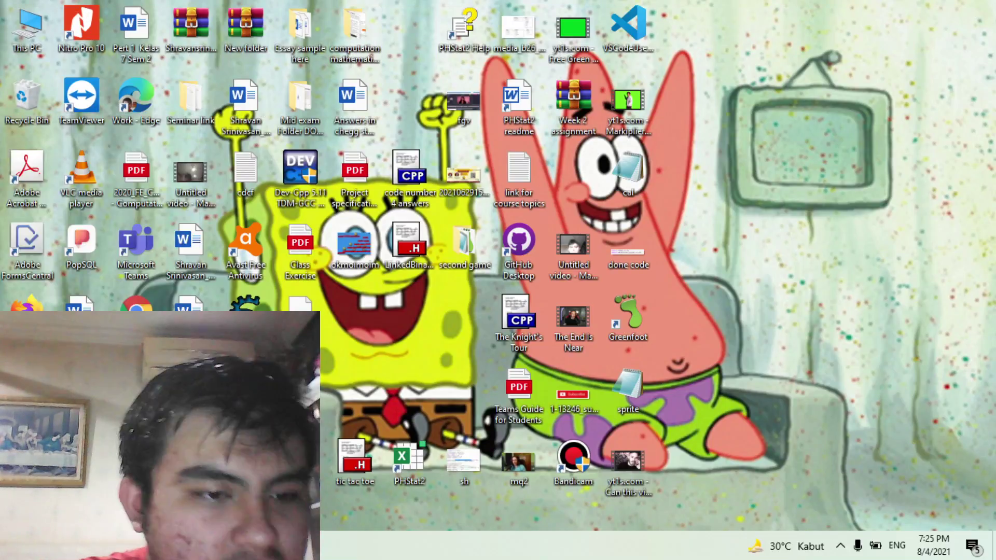
{"action": "key", "text": "super+s"}
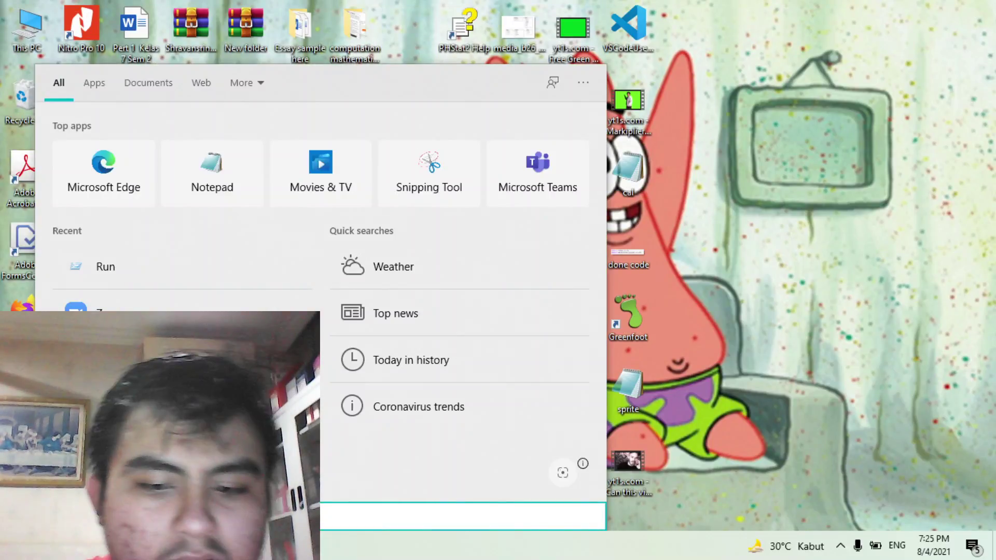
{"action": "type", "text": "run"}
{"action": "left_click", "coordinate": [185, 143]}
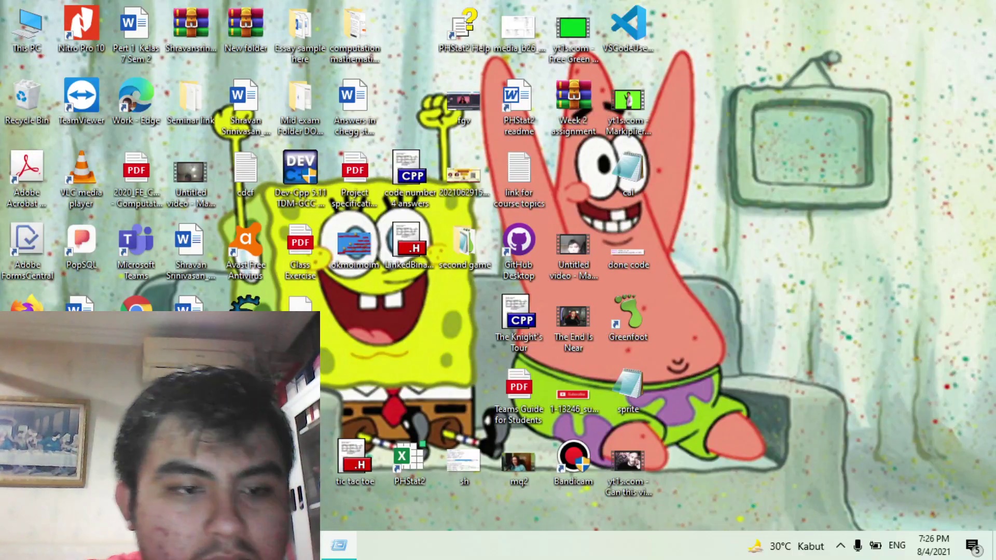
{"action": "key", "text": "Return"}
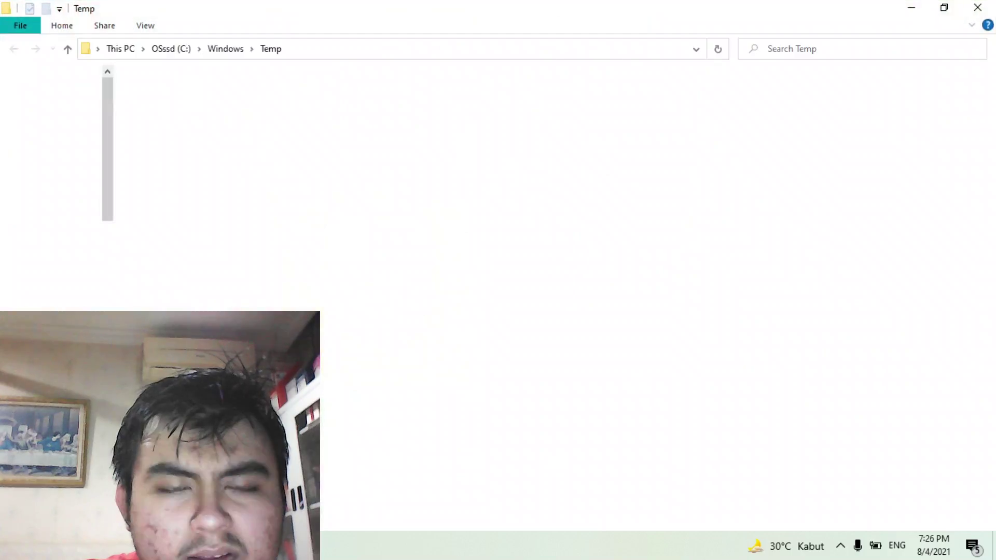
Step: Delete all C:\Windows\Temp files with admin permission and retries, then select the seven leftovers
{"action": "left_click_drag", "start_coordinate": [703, 105], "coordinate": [483, 559]}
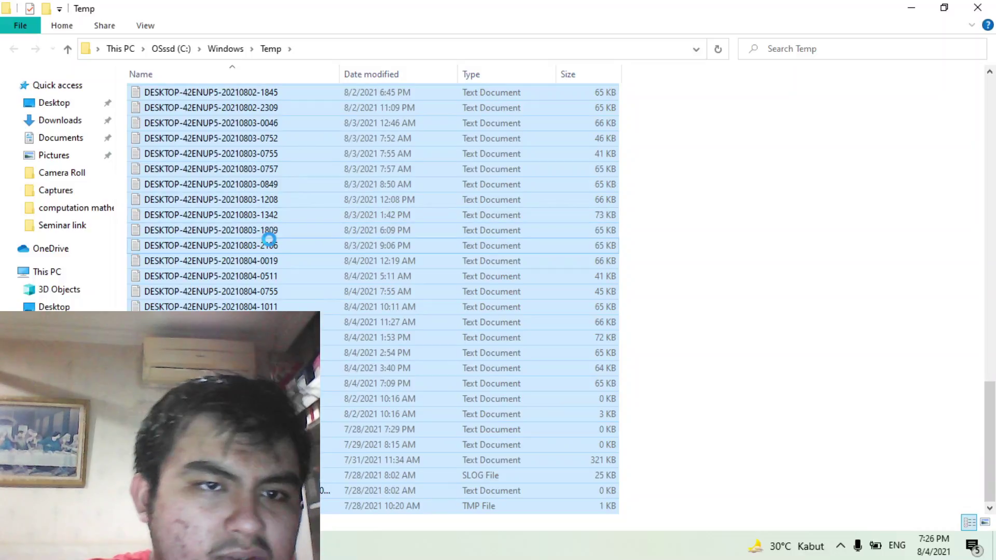
{"action": "right_click", "coordinate": [270, 242]}
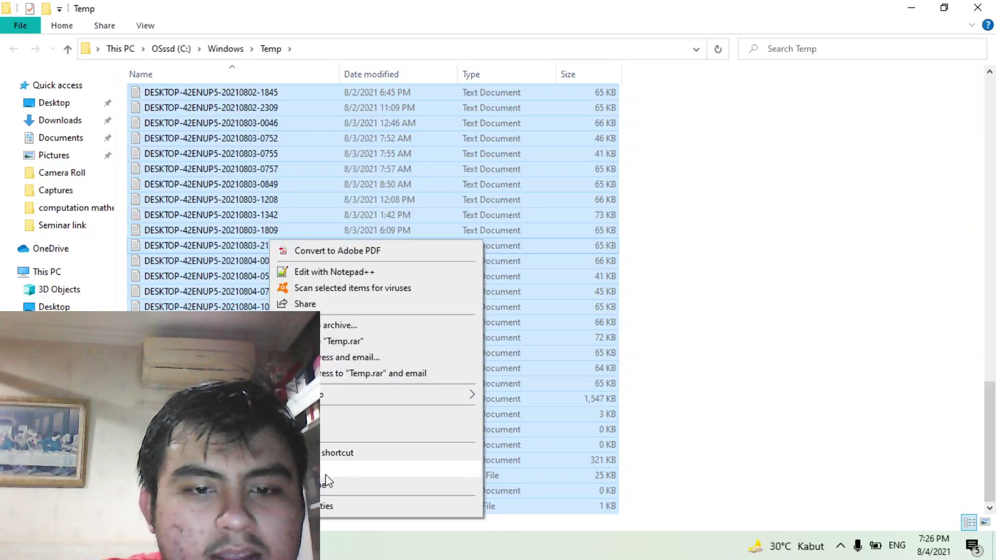
{"action": "left_click", "coordinate": [326, 475]}
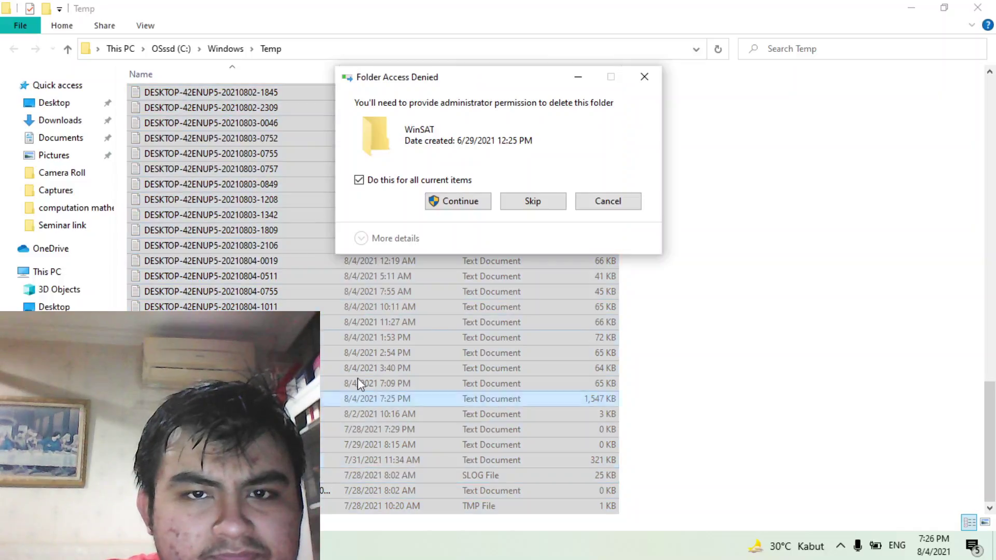
{"action": "left_click", "coordinate": [458, 201]}
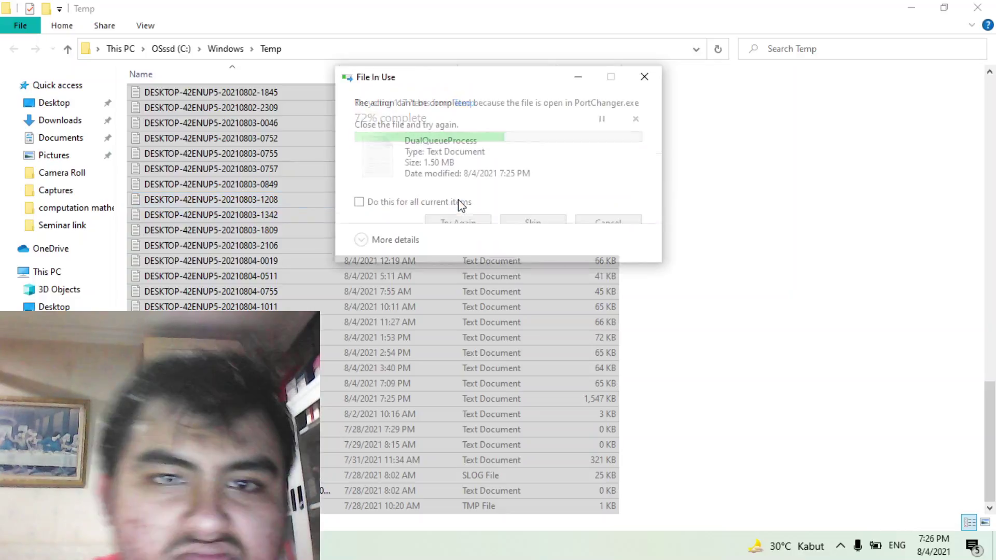
{"action": "left_click", "coordinate": [460, 202]}
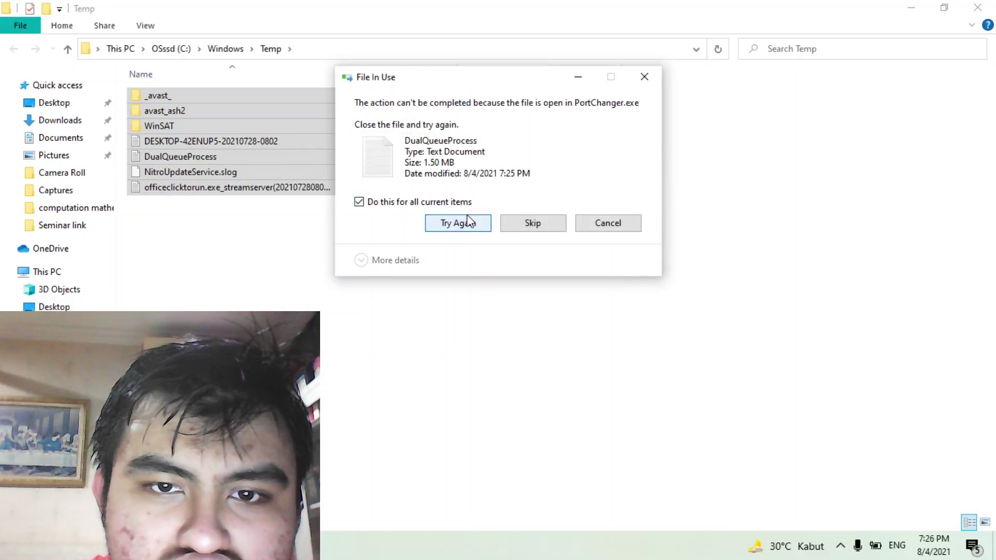
{"action": "left_click", "coordinate": [467, 222]}
{"action": "left_click", "coordinate": [469, 229]}
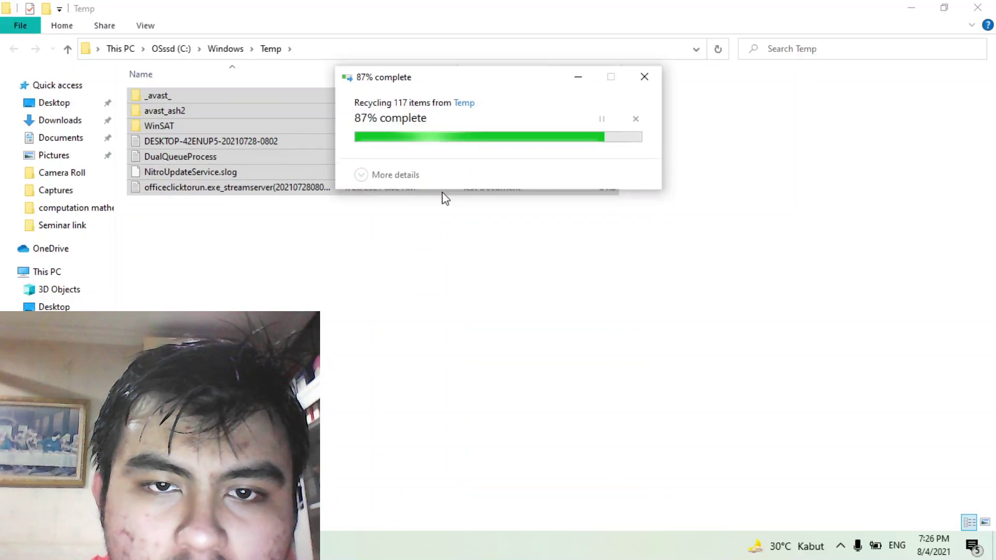
{"action": "left_click", "coordinate": [440, 202]}
{"action": "left_click", "coordinate": [461, 226]}
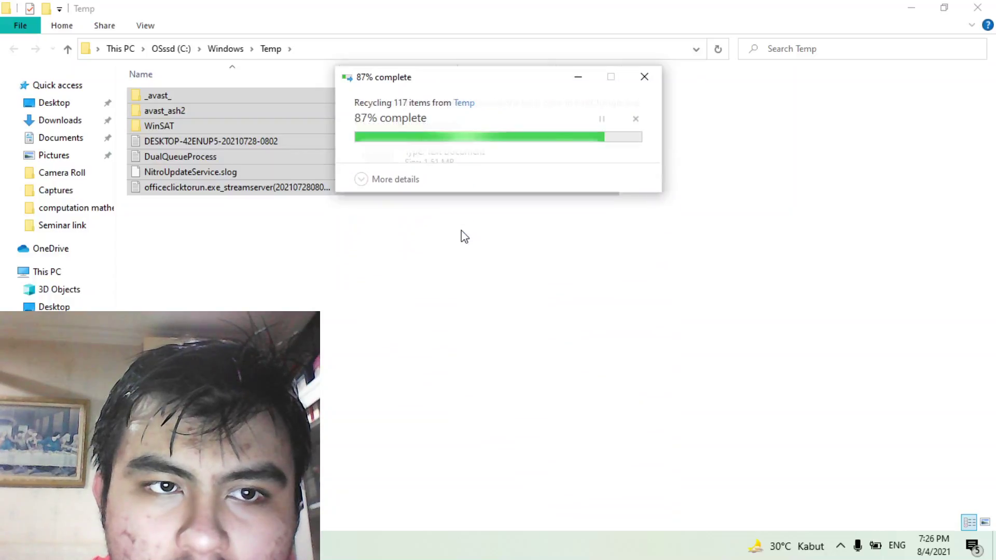
{"action": "left_click", "coordinate": [645, 78]}
{"action": "left_click", "coordinate": [620, 244]}
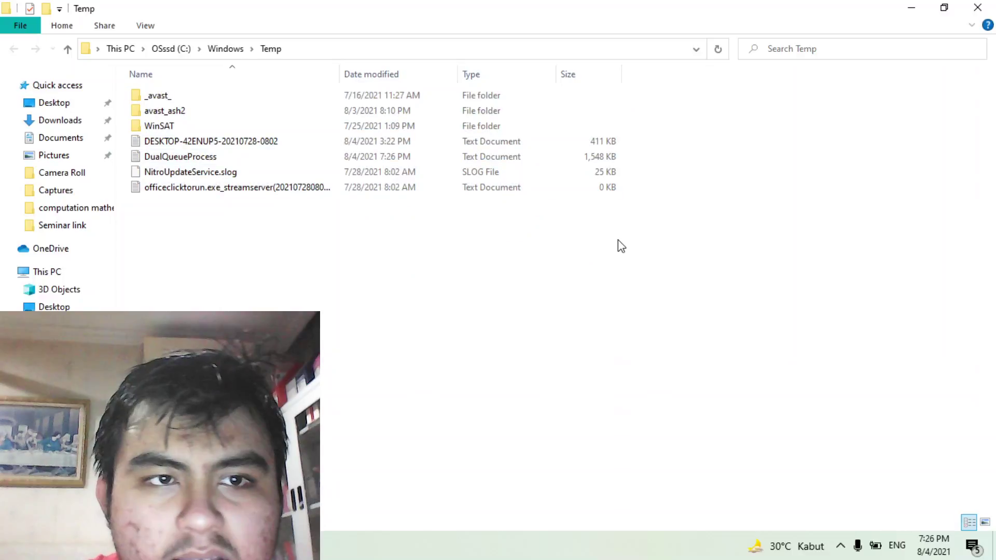
{"action": "left_click_drag", "start_coordinate": [547, 254], "coordinate": [358, 94]}
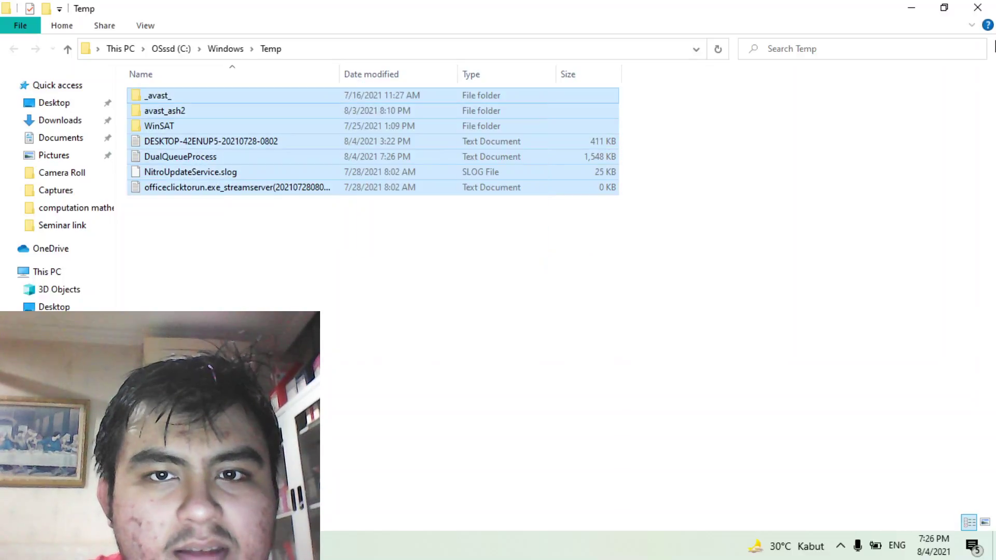
Step: Close Temp, then scroll through the deleted Temp files in the Recycle Bin and close it
{"action": "left_click", "coordinate": [985, 14]}
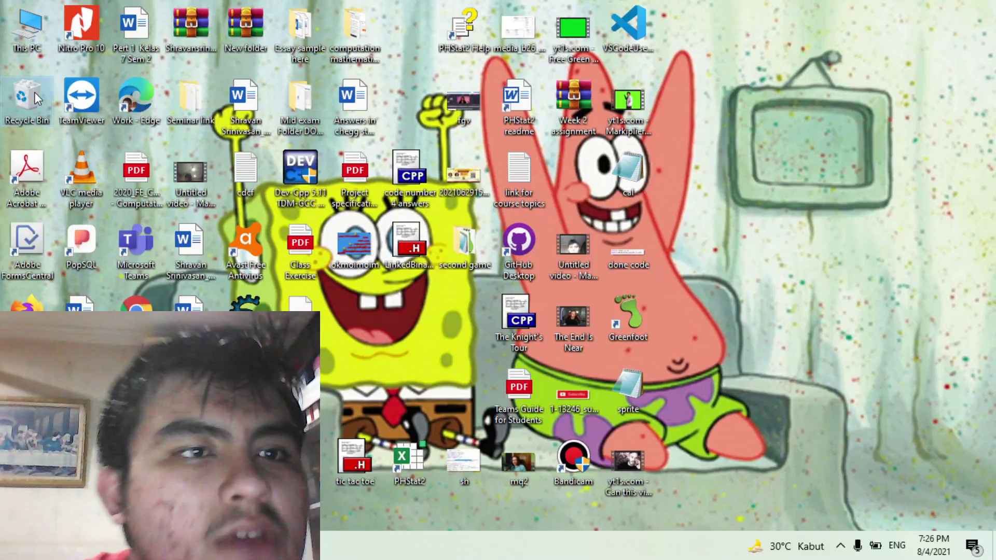
{"action": "right_click", "coordinate": [37, 97]}
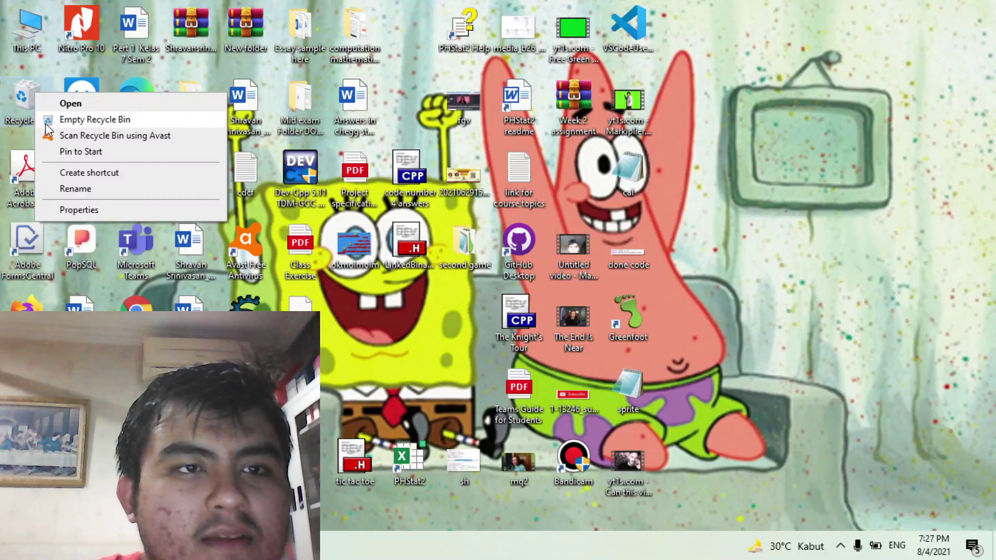
{"action": "left_click", "coordinate": [54, 103]}
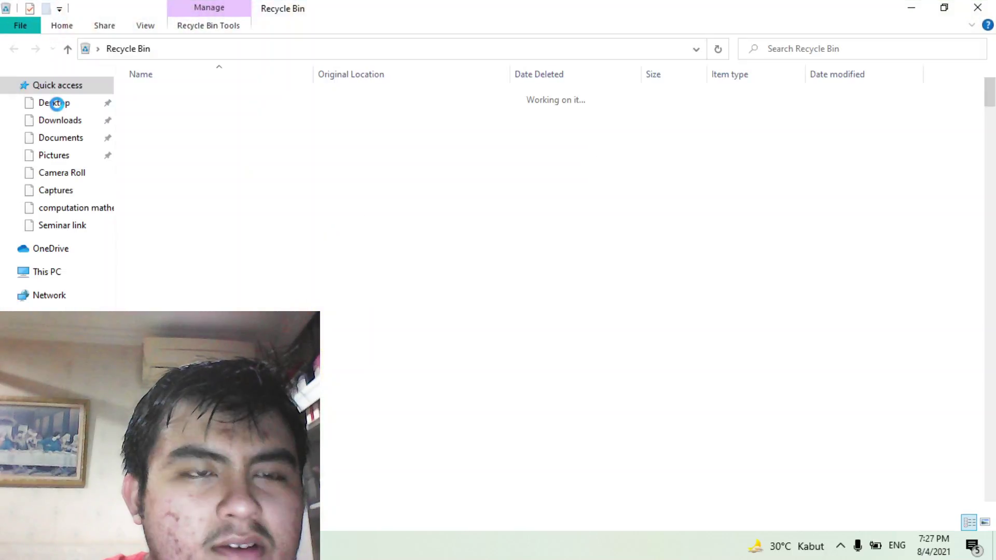
{"action": "scroll", "coordinate": [454, 264], "scroll_direction": "down", "scroll_amount": 12}
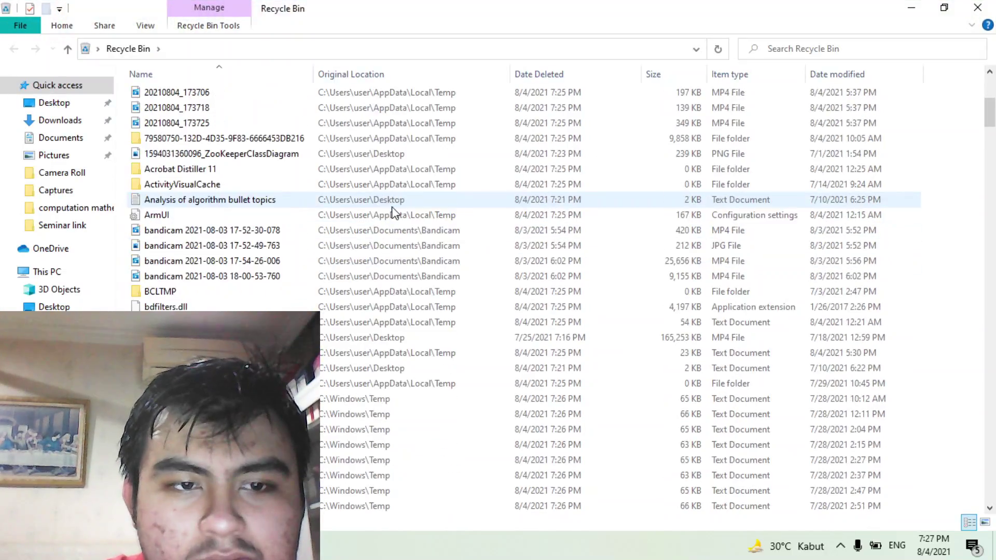
{"action": "scroll", "coordinate": [459, 235], "scroll_direction": "down", "scroll_amount": 8}
{"action": "left_click", "coordinate": [978, 8]}
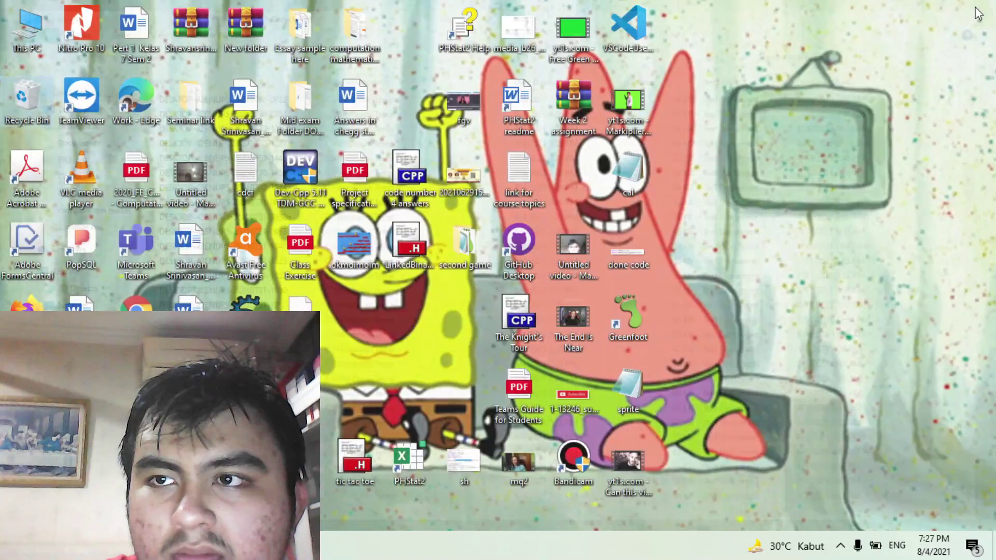
Step: Empty all 553 Recycle Bin items, confirming Yes and granting administrator permission
{"action": "right_click", "coordinate": [7, 101]}
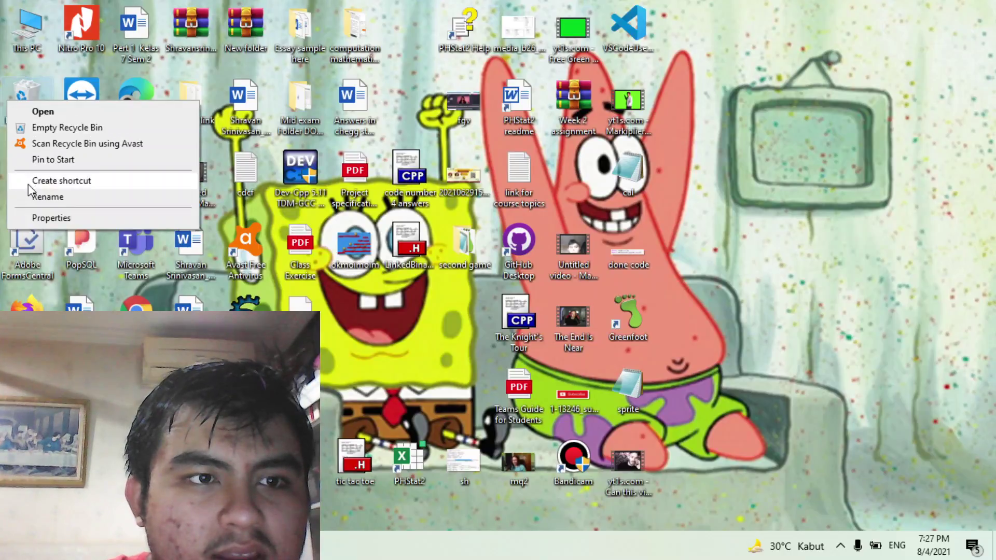
{"action": "left_click", "coordinate": [36, 128]}
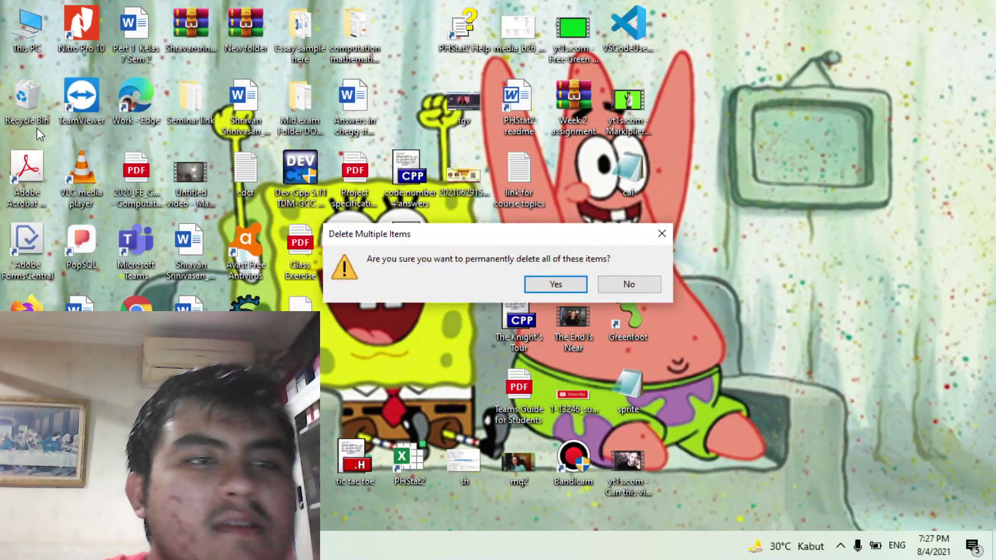
{"action": "left_click", "coordinate": [556, 284]}
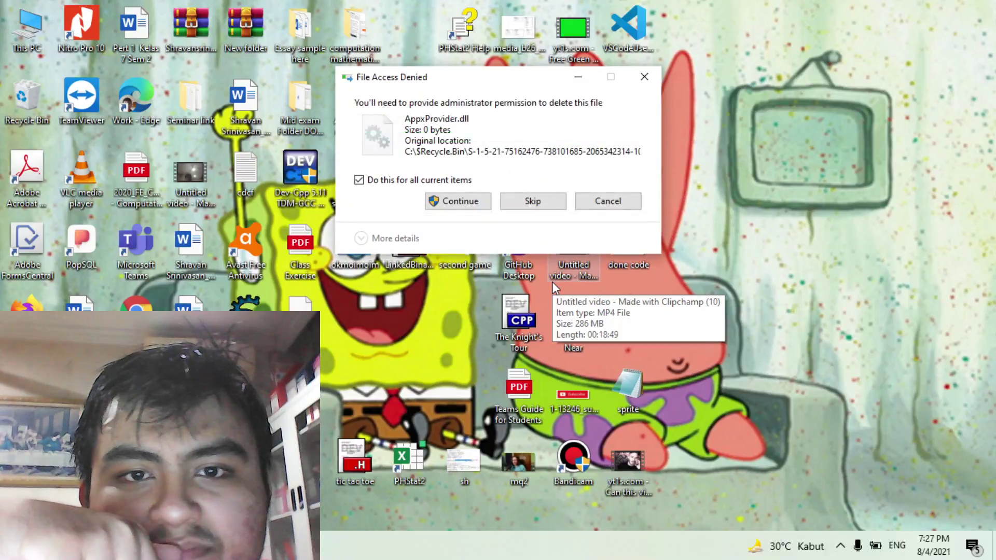
{"action": "left_click", "coordinate": [443, 207]}
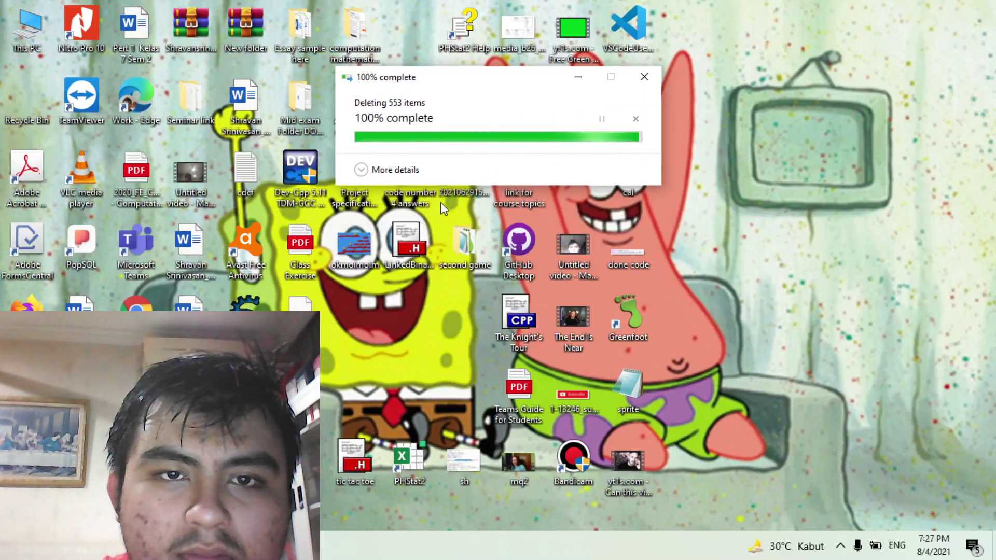
{"action": "right_click", "coordinate": [810, 248]}
Step: Choose Refresh from the desktop's right-click menu
{"action": "left_click", "coordinate": [847, 289]}
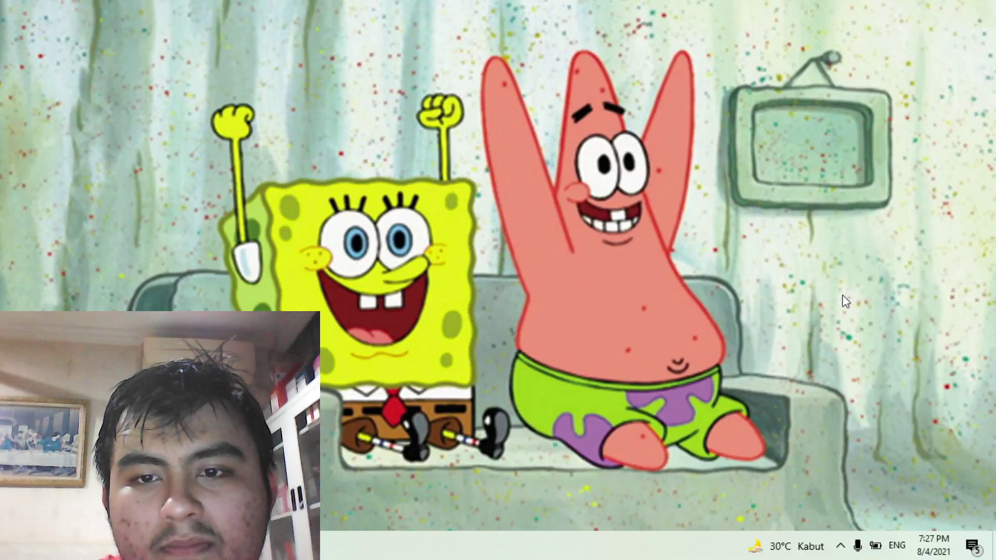